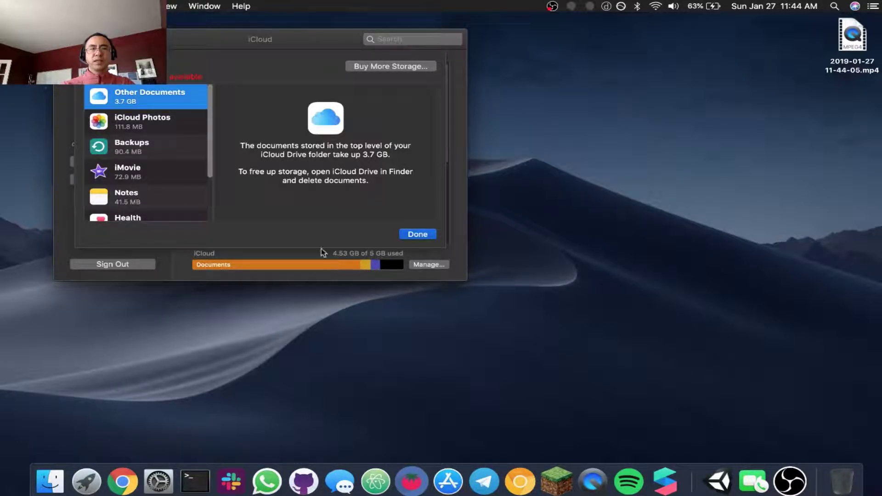
# - Check iCloud Photos storage, then return to Other Documents showing 3.7 GB, and bring up Finder
pyautogui.click(156, 123)
pyautogui.click(157, 96)
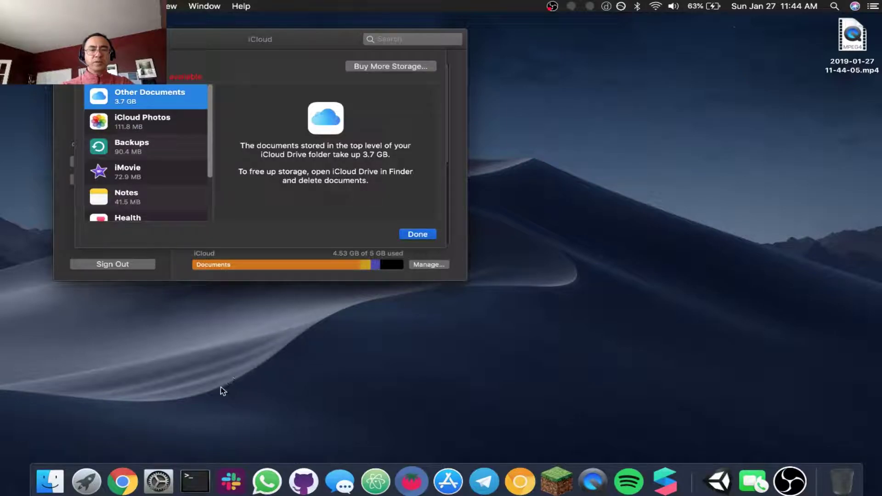
pyautogui.click(48, 483)
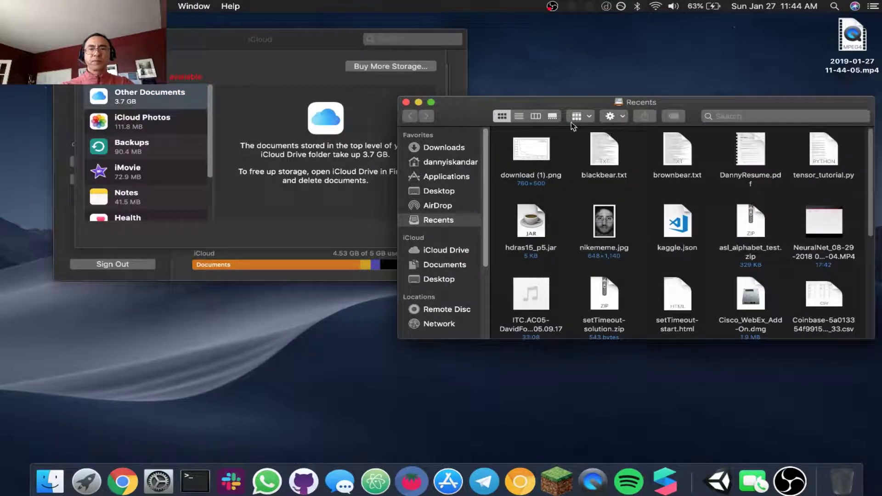
# - Move Finder aside and show iCloud Drive with its Pages, Preview and Desktop folders
pyautogui.moveTo(543, 106); pyautogui.dragTo(593, 60)
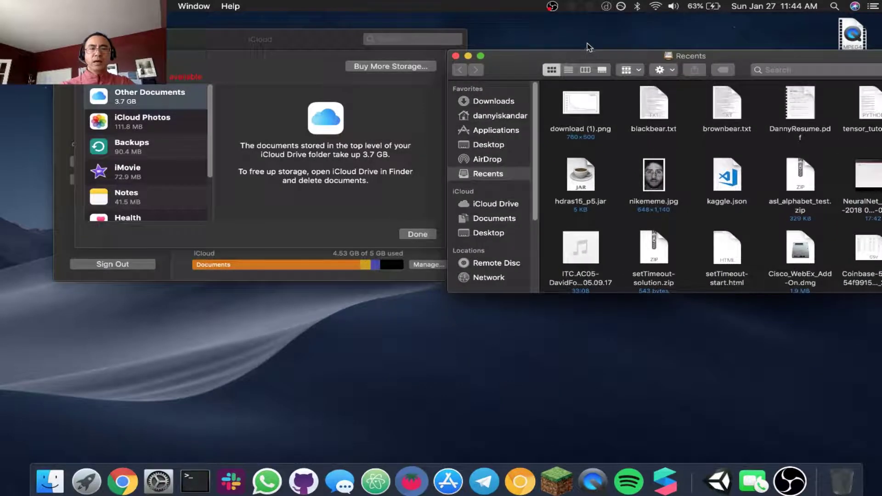
pyautogui.click(498, 208)
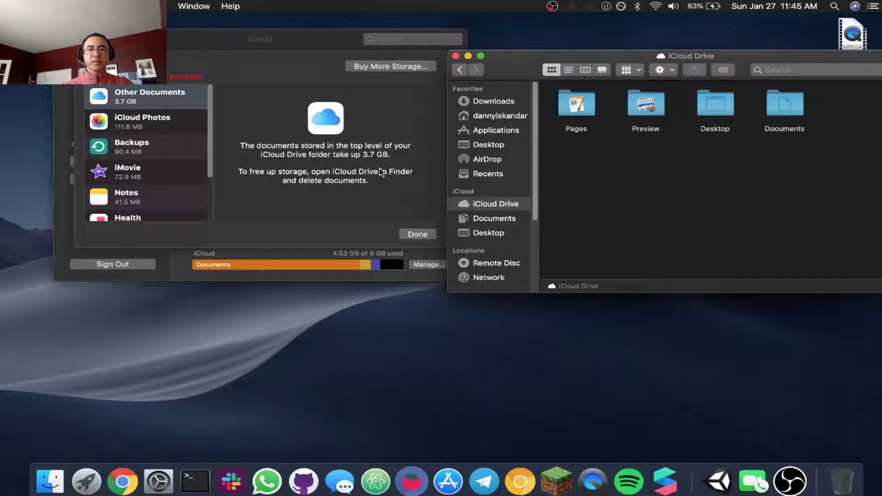
pyautogui.click(578, 106)
pyautogui.click(642, 110)
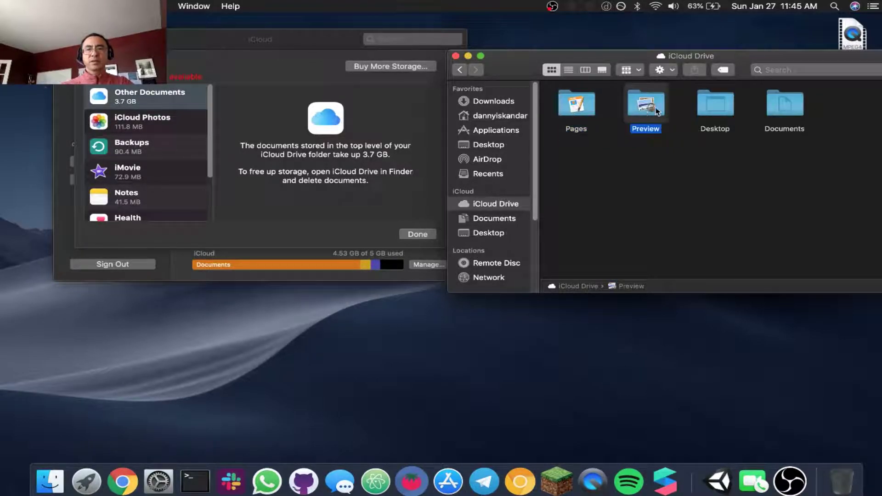
pyautogui.click(715, 107)
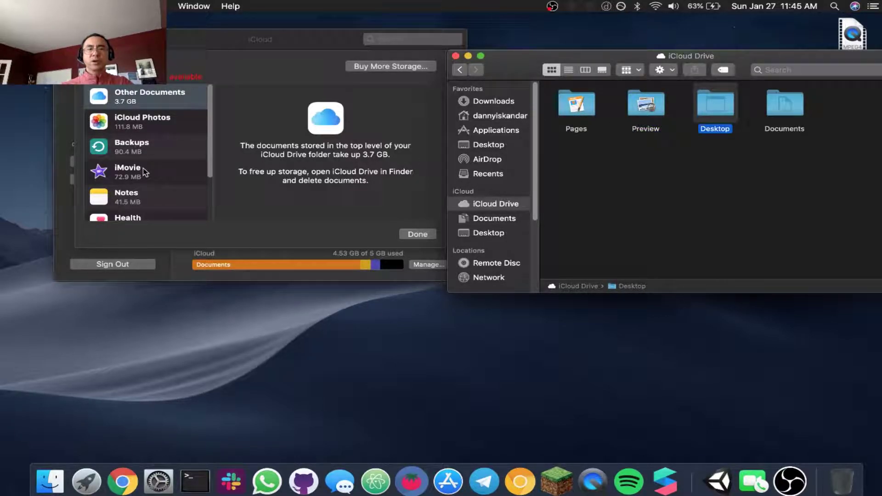
pyautogui.scroll(-3, 144, 177)
pyautogui.scroll(3, 145, 179)
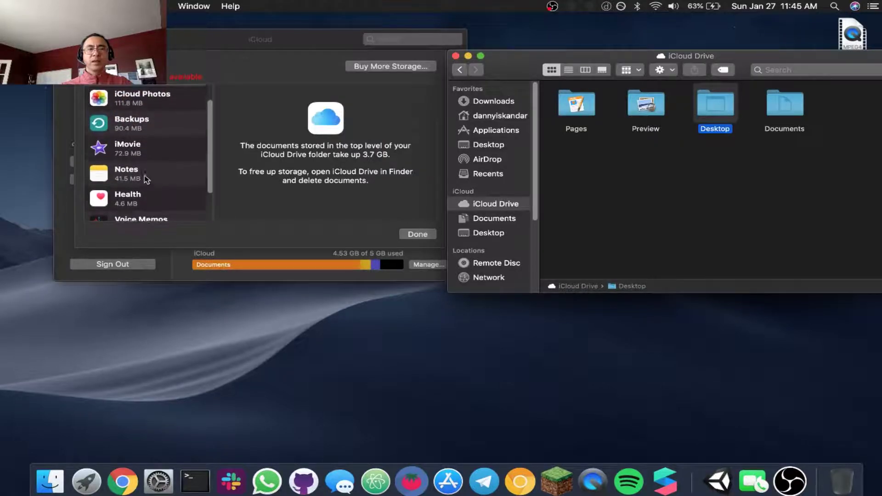
# - Inspect the contents of the Pages and Preview folders in iCloud Drive
pyautogui.doubleClick(581, 109)
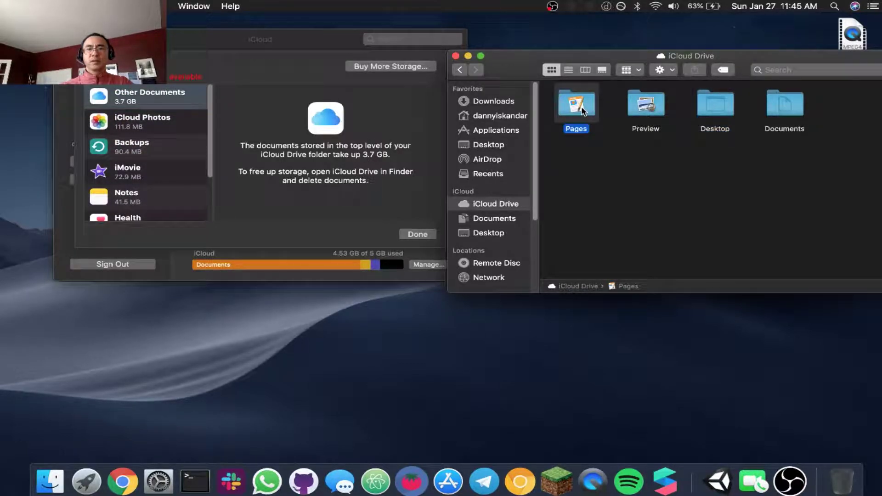
pyautogui.click(459, 69)
pyautogui.click(653, 106)
pyautogui.doubleClick(653, 109)
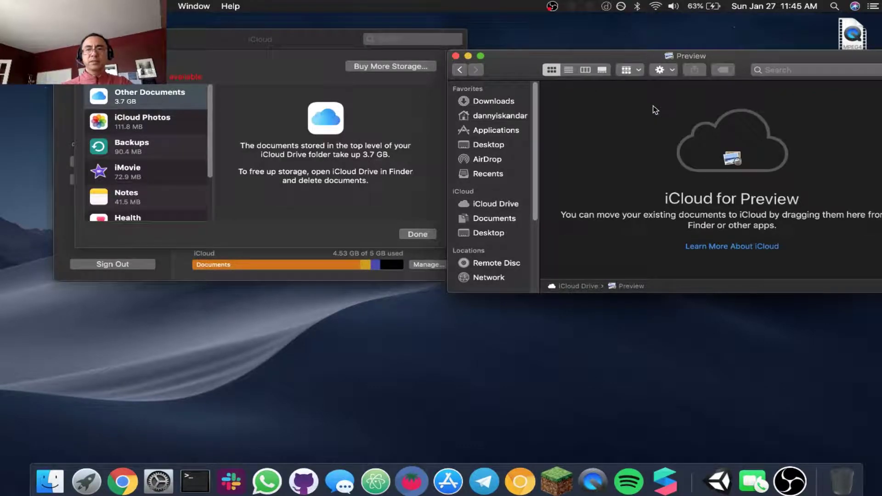
pyautogui.click(465, 70)
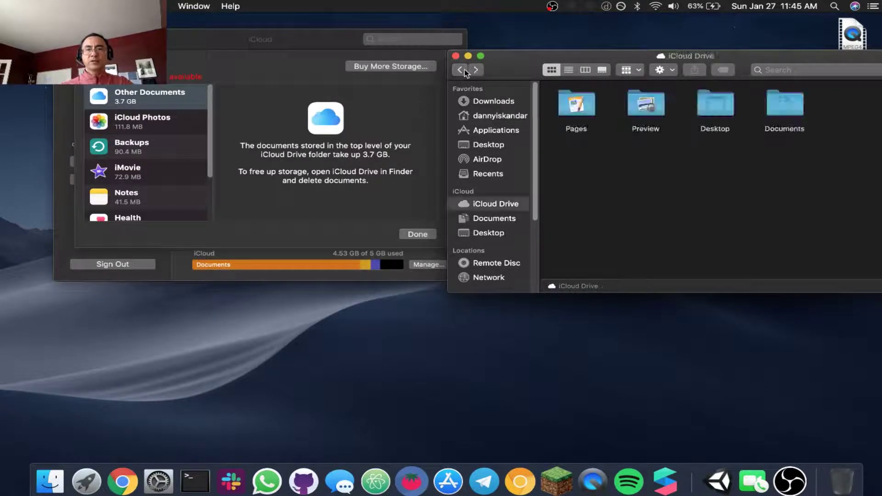
pyautogui.doubleClick(733, 98)
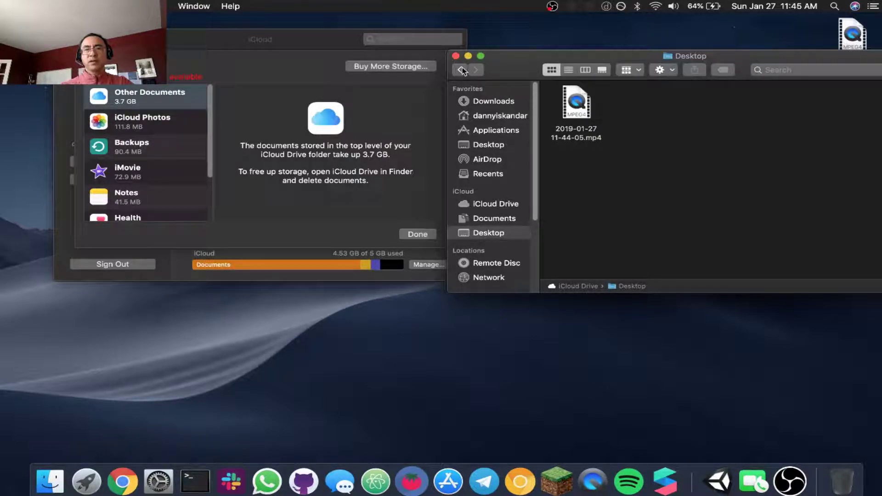
pyautogui.click(590, 139)
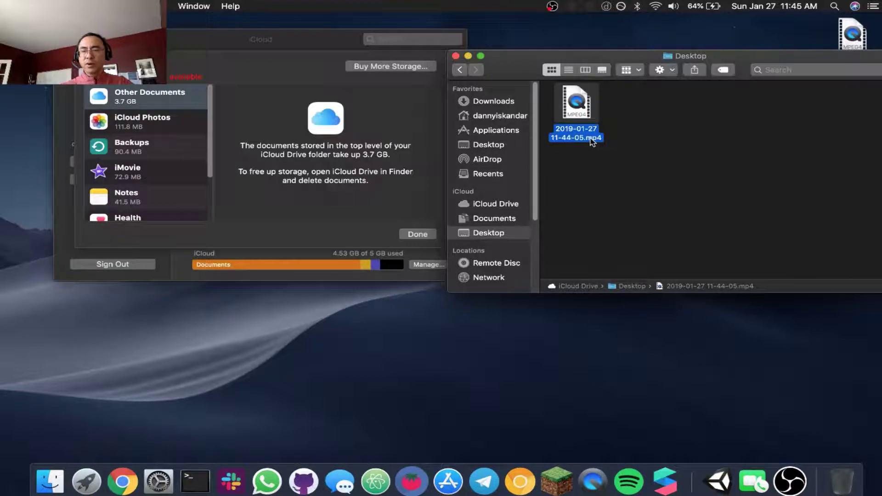
pyautogui.click(461, 70)
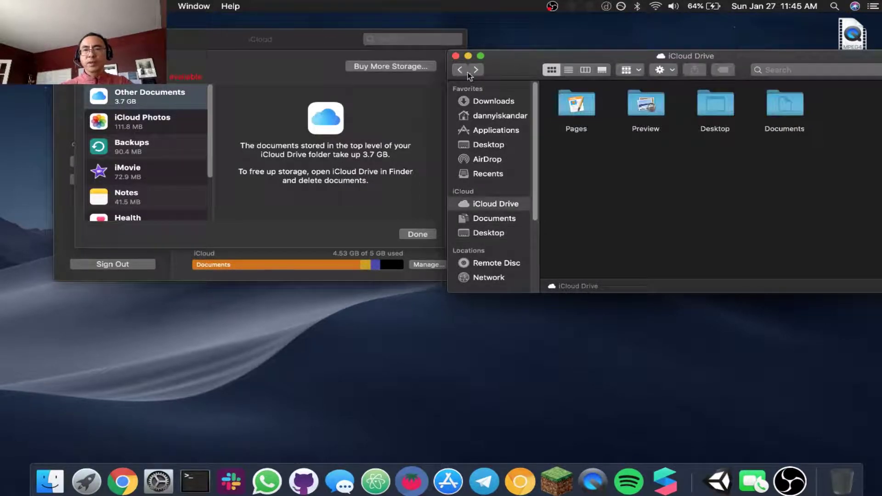
pyautogui.click(788, 110)
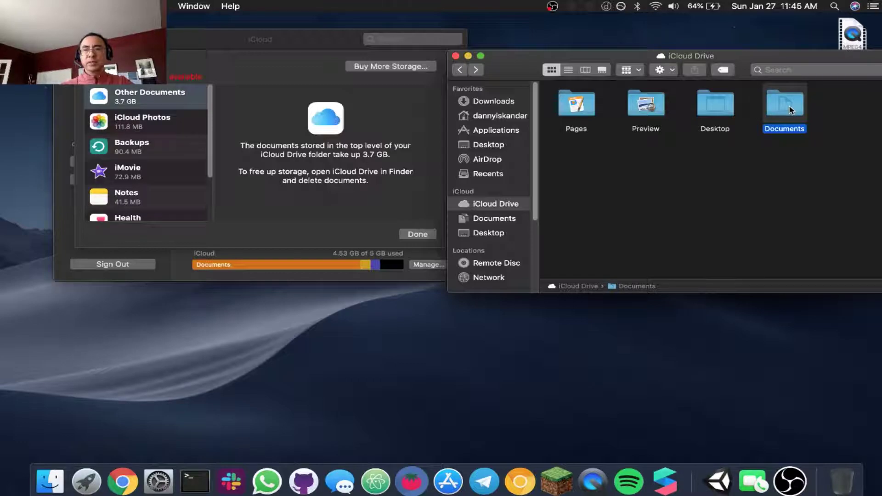
pyautogui.doubleClick(789, 111)
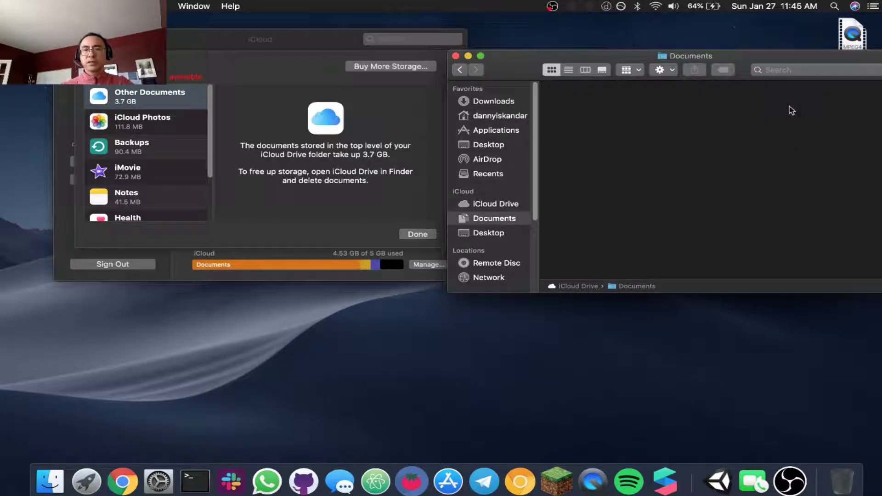
pyautogui.click(461, 69)
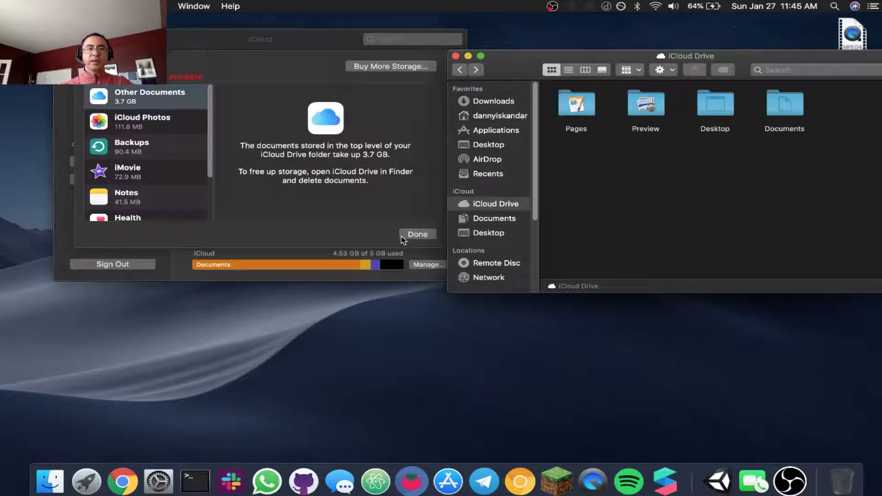
# - Place the iCloud Drive Finder window beside the System Preferences storage panel
pyautogui.scroll(-3, 163, 167)
pyautogui.scroll(5, 164, 167)
pyautogui.scroll(-2, 164, 168)
pyautogui.scroll(3, 164, 167)
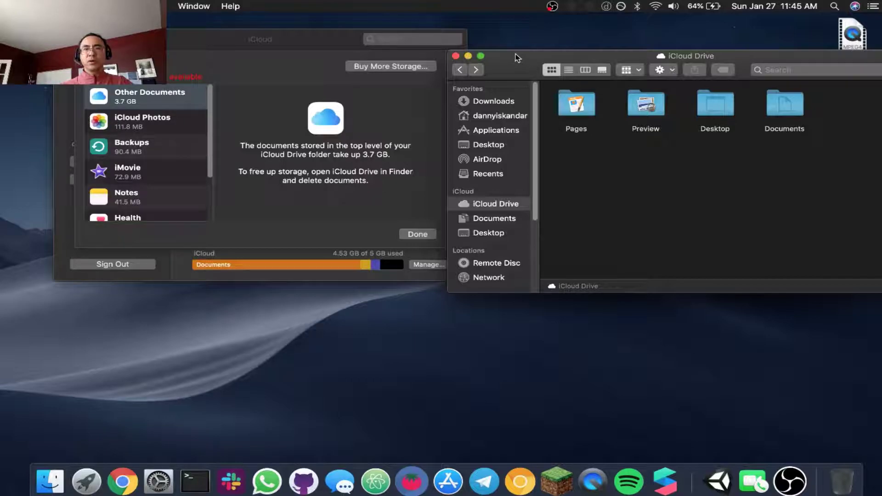
pyautogui.moveTo(532, 62); pyautogui.dragTo(560, 55)
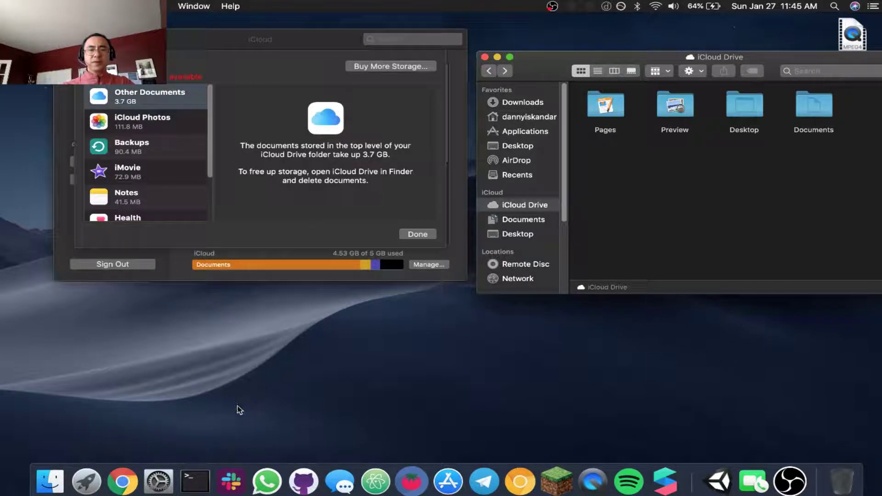
# - Google 'icloud' in Chrome and open the 'Sign in to iCloud - Apple' result
pyautogui.click(123, 483)
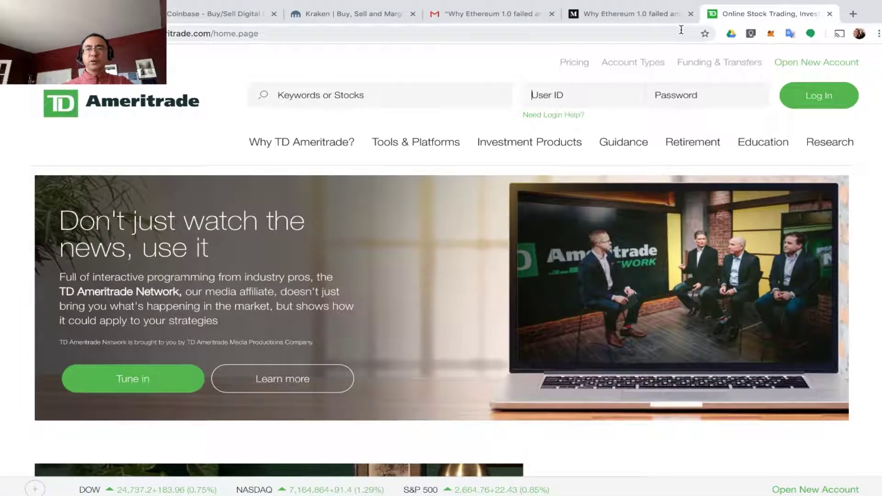
pyautogui.click(662, 33)
pyautogui.write('o')
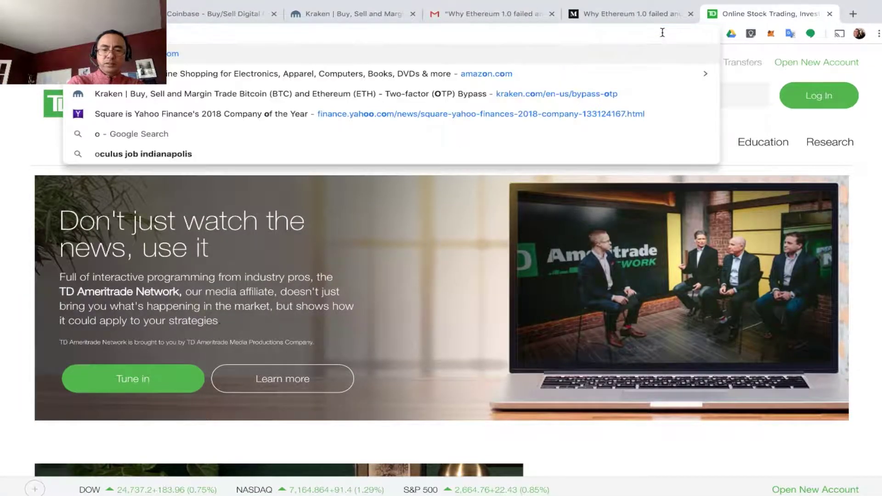
pyautogui.write('icloud')
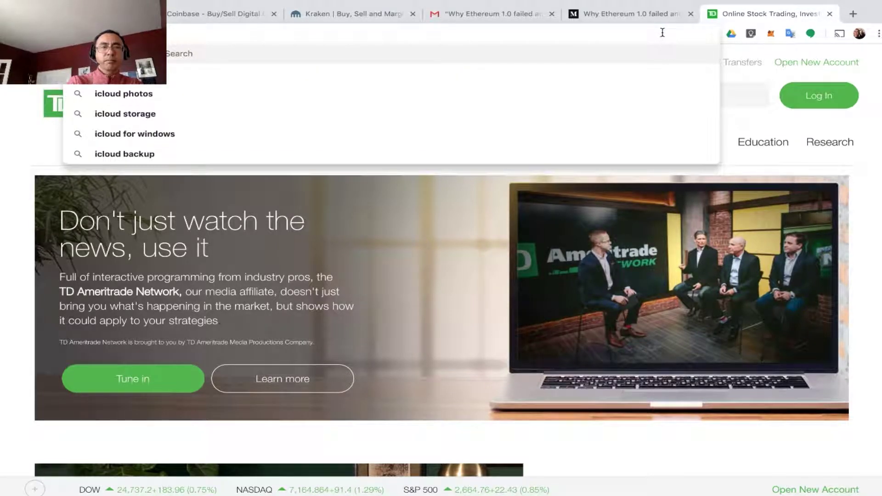
pyautogui.press('Return')
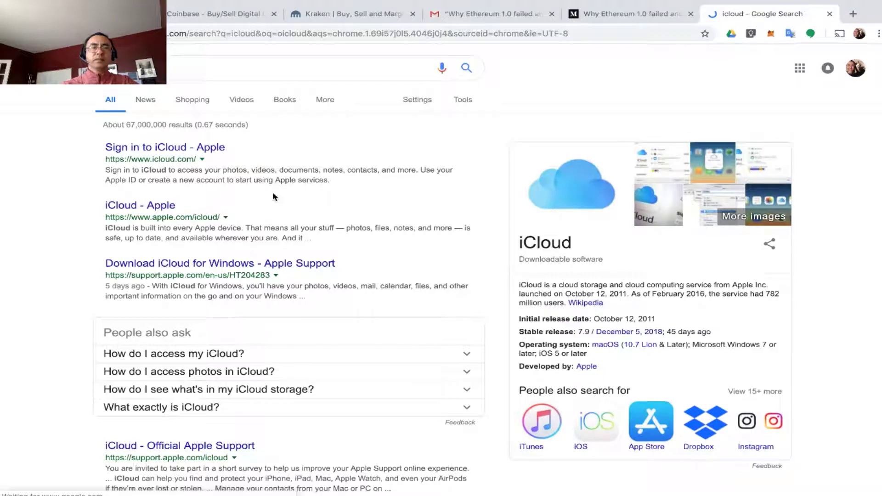
pyautogui.click(209, 149)
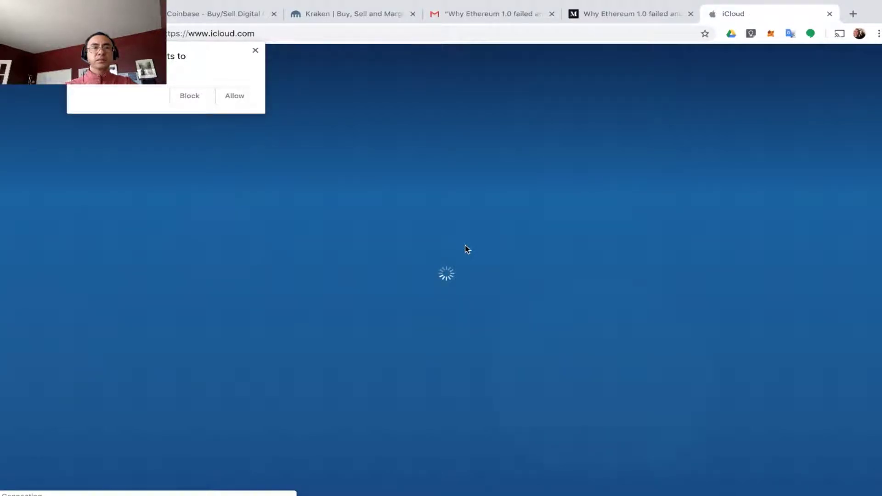
# - Answer the site's permission request and sign in with the Apple ID and account password
pyautogui.click(235, 96)
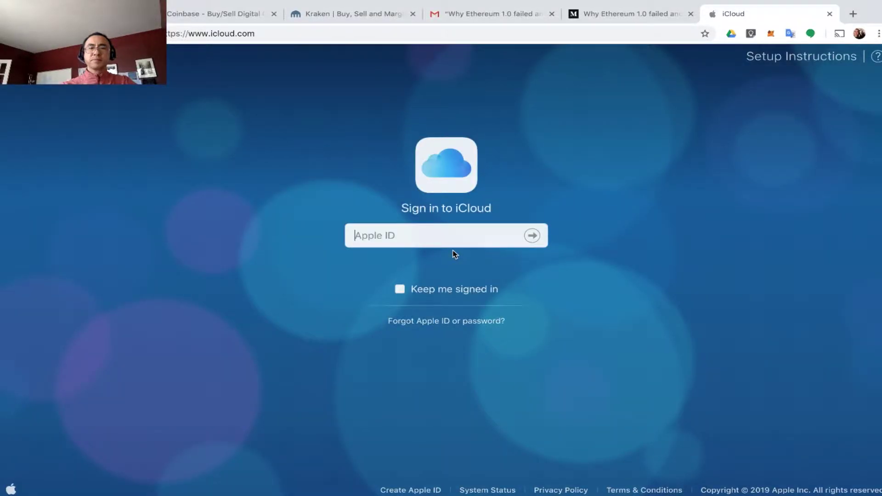
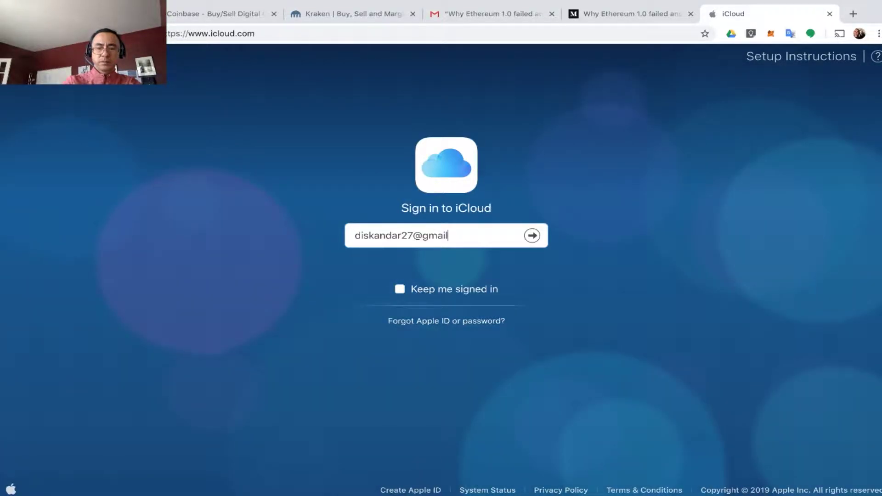
pyautogui.press('Return')
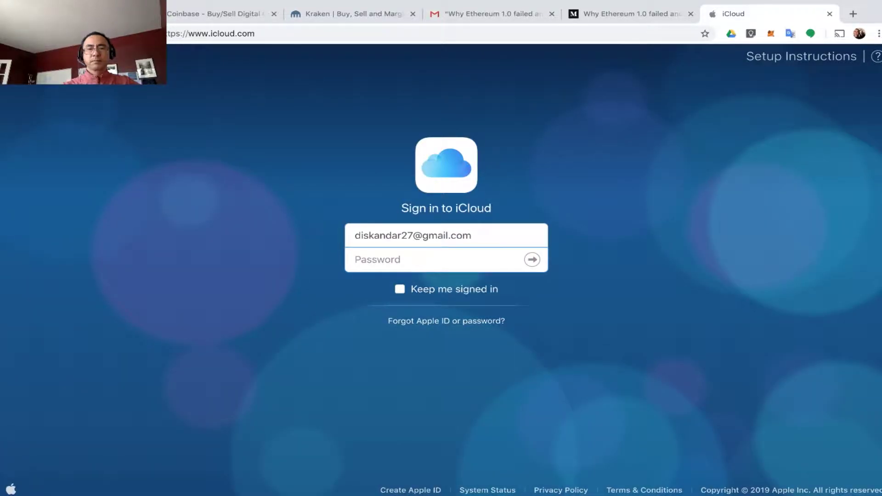
pyautogui.write('••')
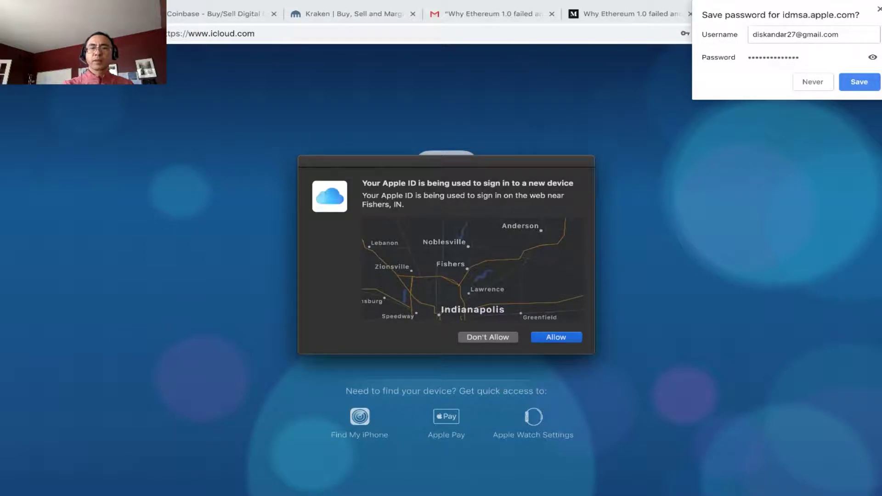
# - Approve the new-device sign-in, enter the six-digit verification code, and open iCloud Settings
pyautogui.click(557, 338)
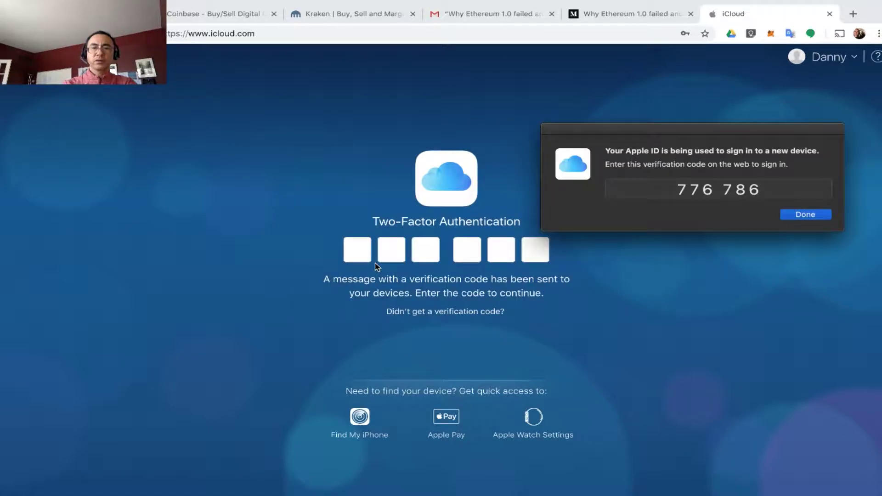
pyautogui.click(374, 263)
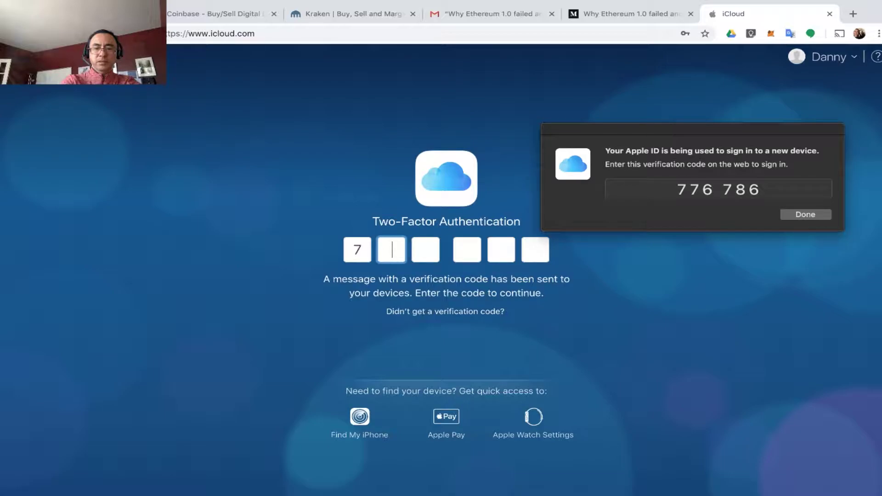
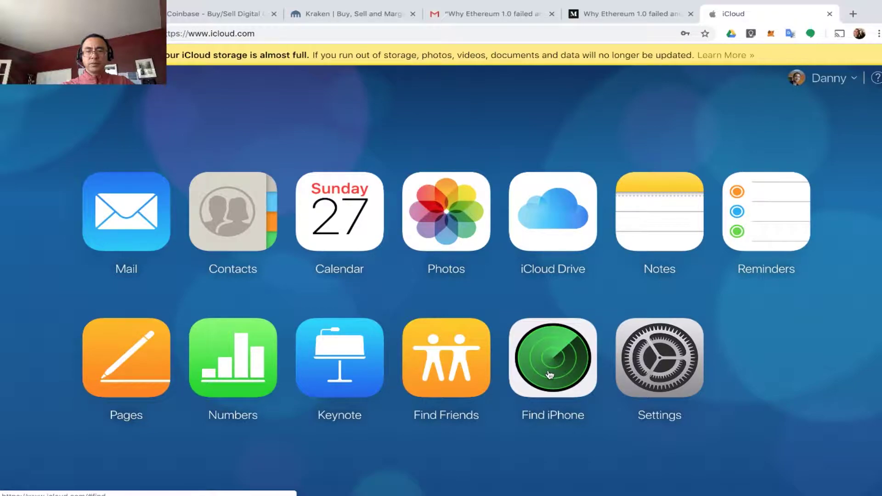
pyautogui.click(660, 364)
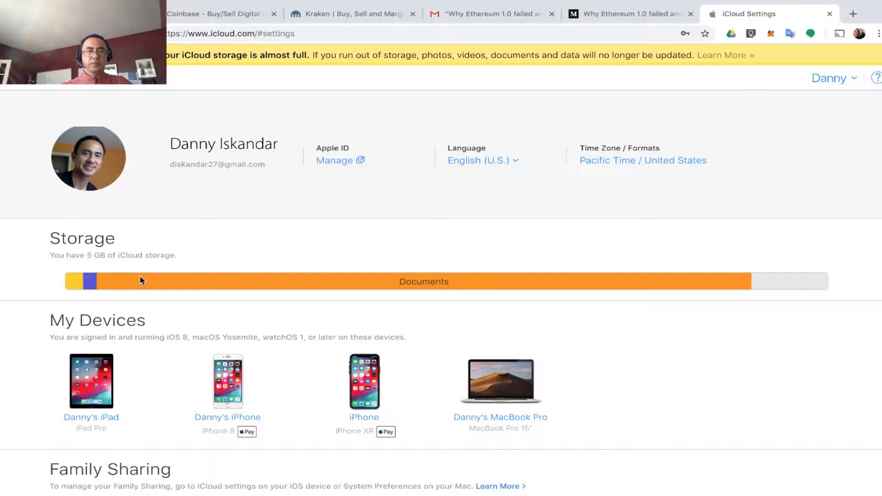
# - Use the iCloud header's app switcher to return from Settings to the home app grid
pyautogui.click(36, 79)
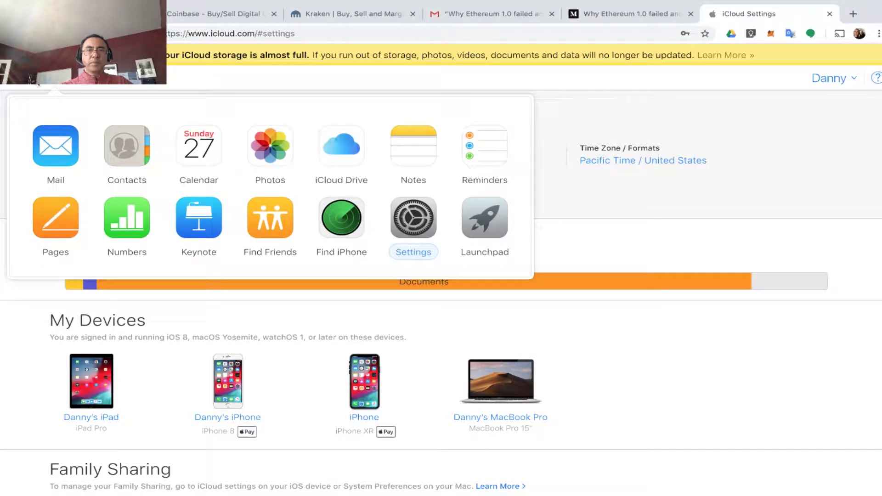
pyautogui.click(37, 82)
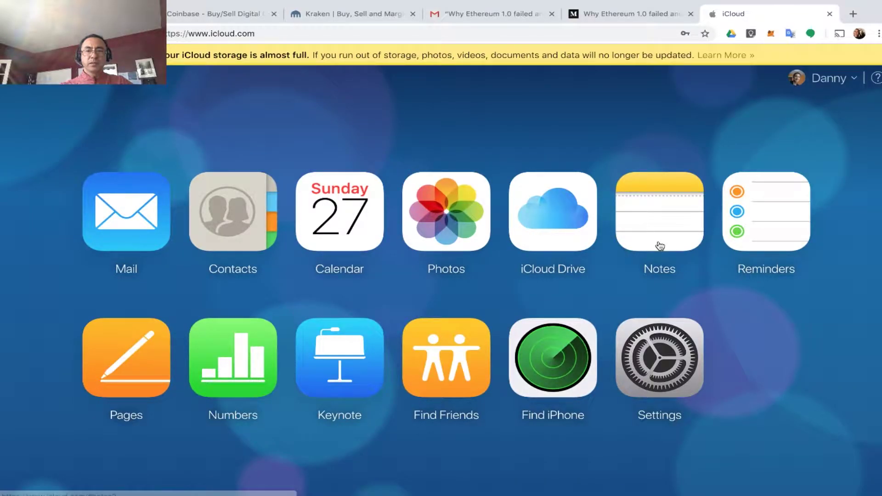
# - Delete the three 2018 videos from iCloud Drive's Desktop folder
pyautogui.click(570, 228)
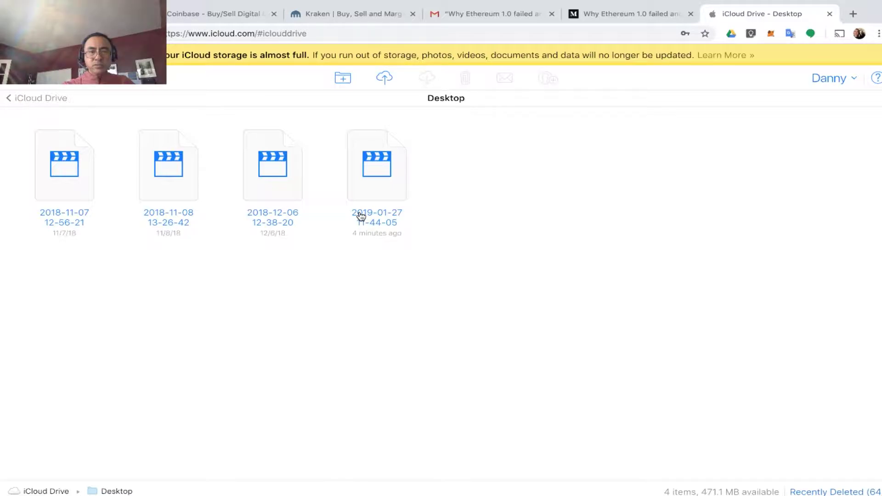
pyautogui.click(63, 177)
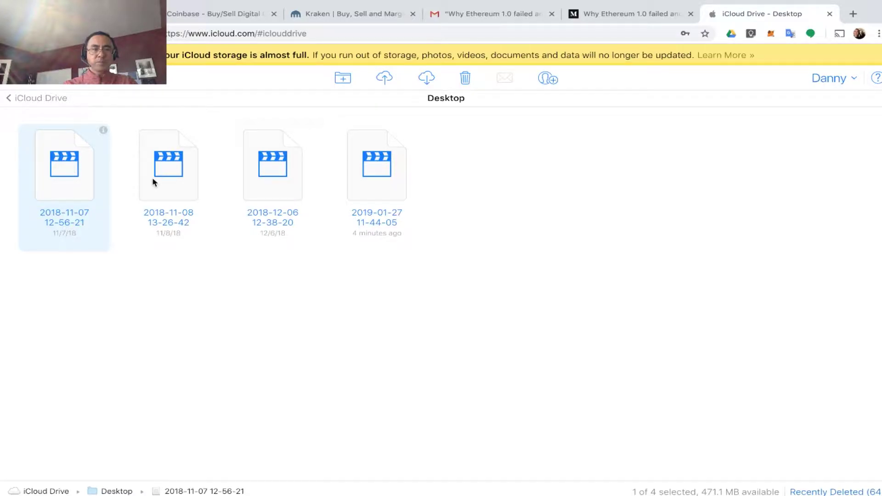
pyautogui.keyDown('shift'); pyautogui.click(271, 174); pyautogui.keyUp('shift')
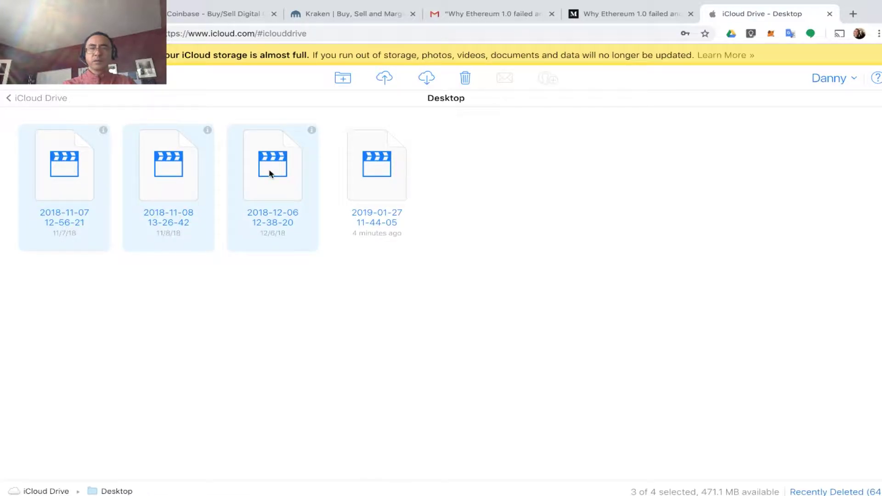
pyautogui.click(465, 79)
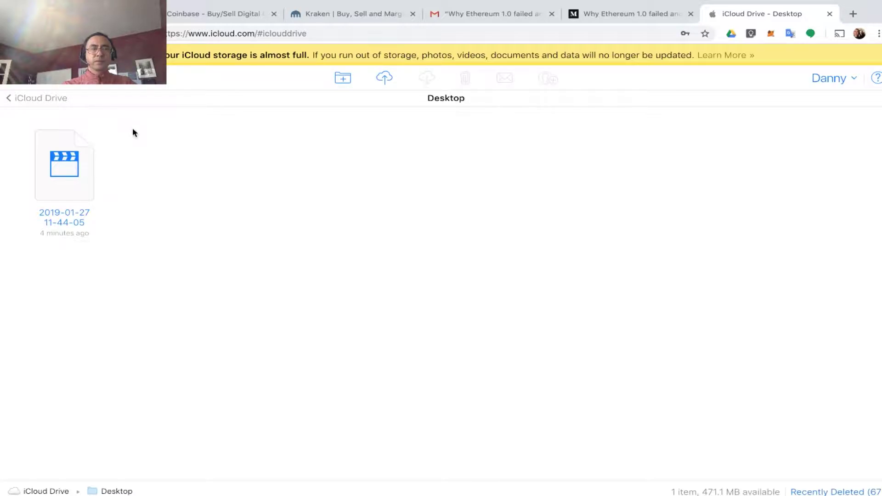
pyautogui.press('super+Up')
pyautogui.click(181, 166)
pyautogui.doubleClick(181, 169)
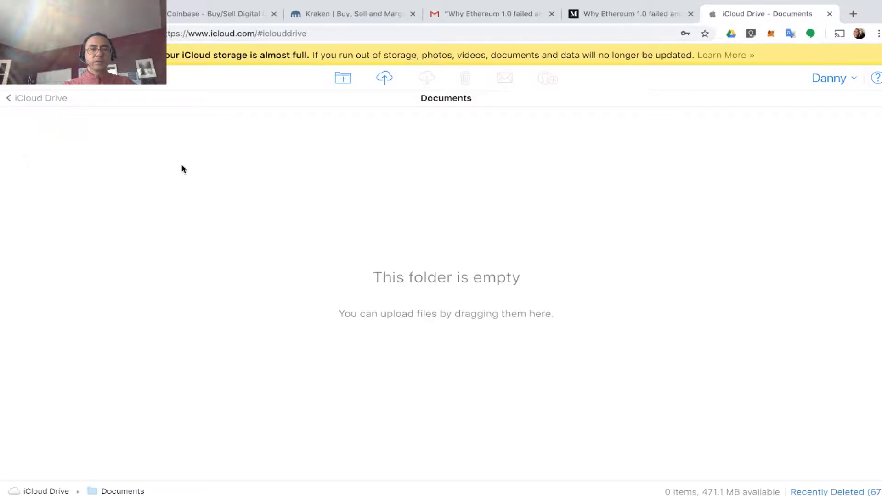
pyautogui.click(11, 100)
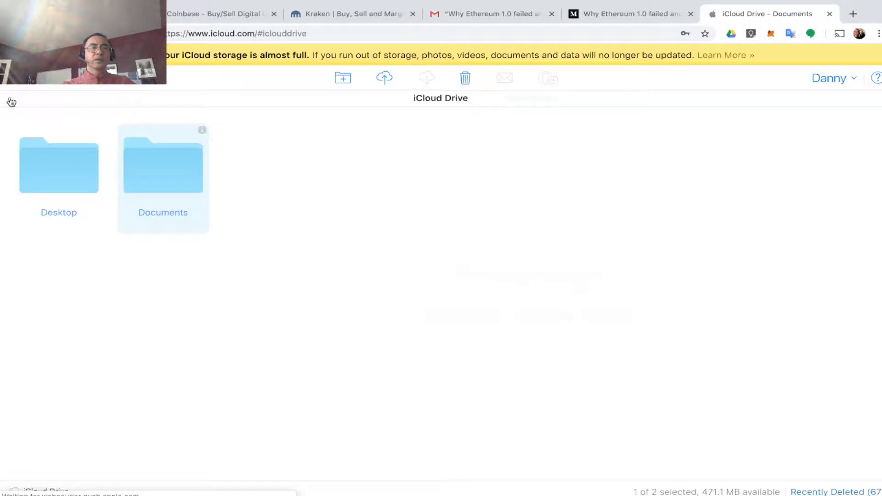
pyautogui.doubleClick(59, 131)
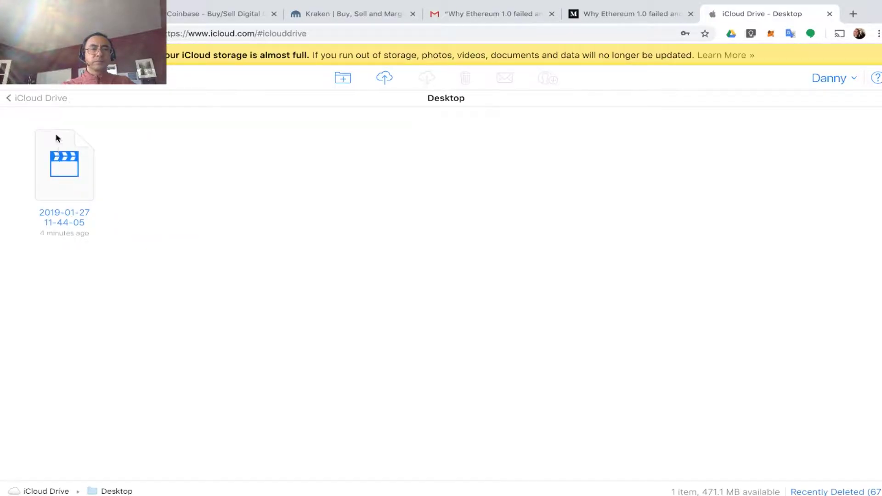
pyautogui.click(12, 97)
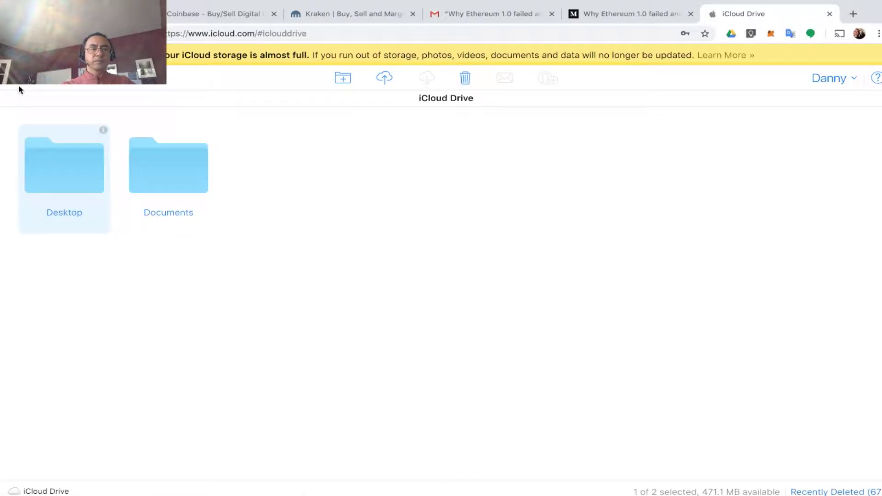
pyautogui.click(19, 90)
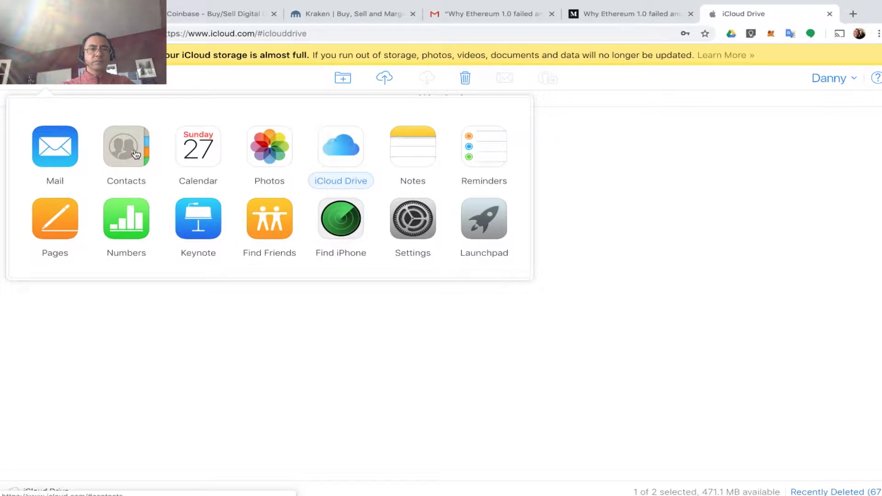
# - Open iCloud Photos and bring up the app list from its Photos title
pyautogui.click(273, 156)
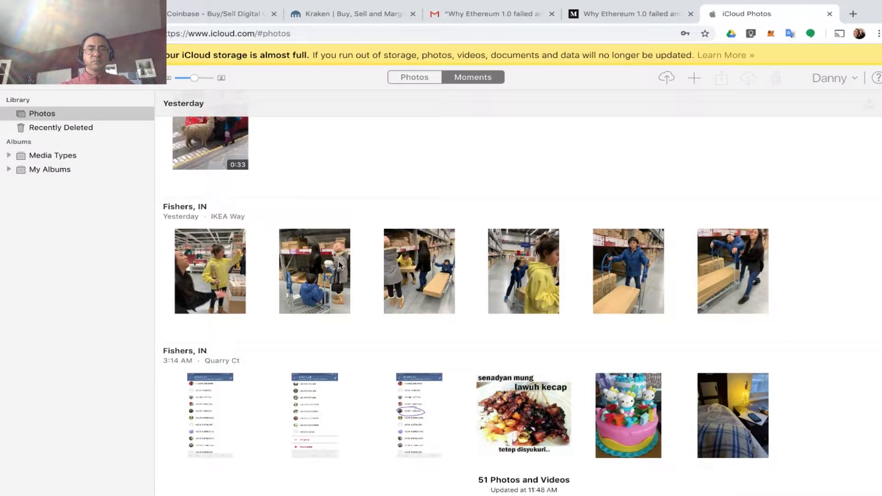
pyautogui.scroll(15, 345, 277)
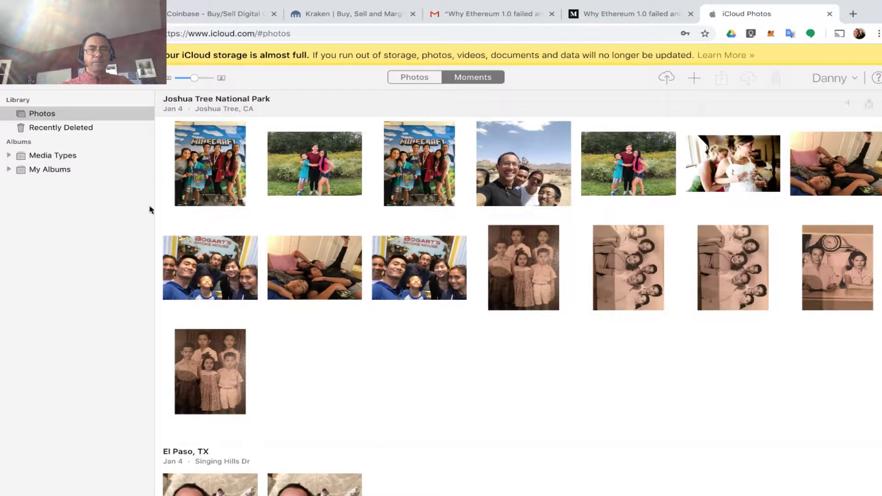
pyautogui.click(46, 77)
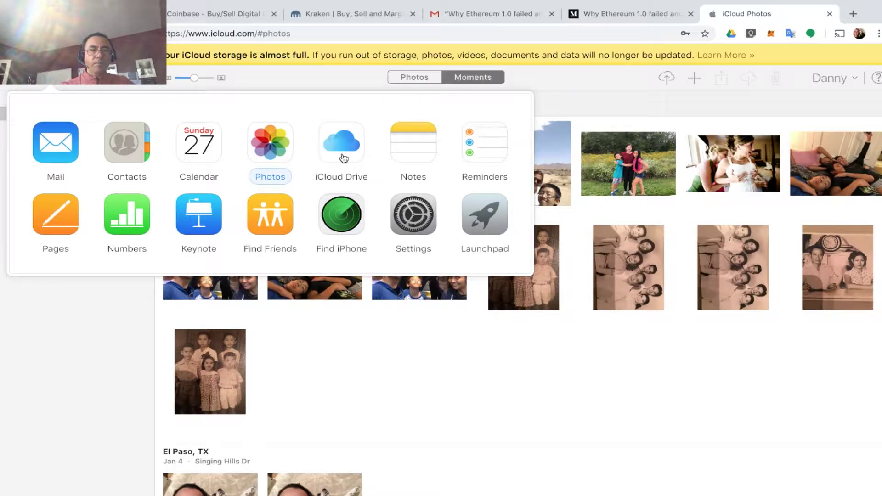
# - Open Keynote in iCloud, then switch back to the Mac desktop
pyautogui.click(208, 221)
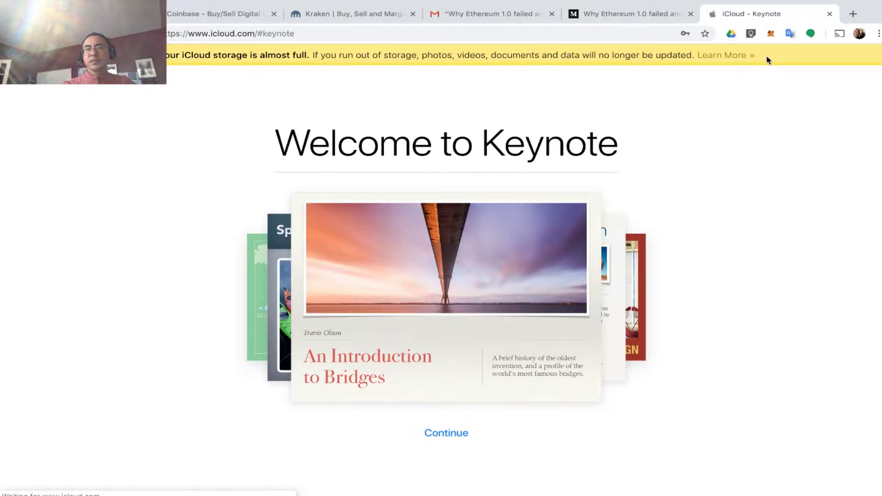
pyautogui.press('super+Tab')
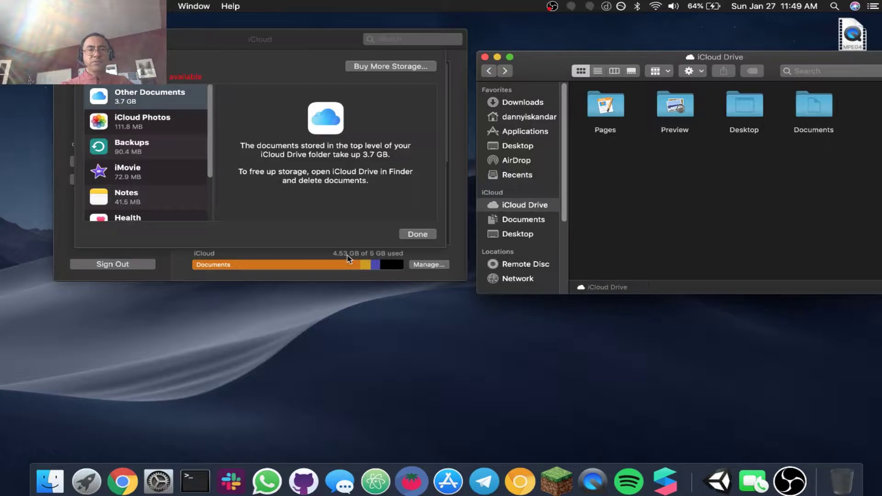
# - Close the Manage Storage sheet and begin signing out of iCloud in System Preferences
pyautogui.click(143, 272)
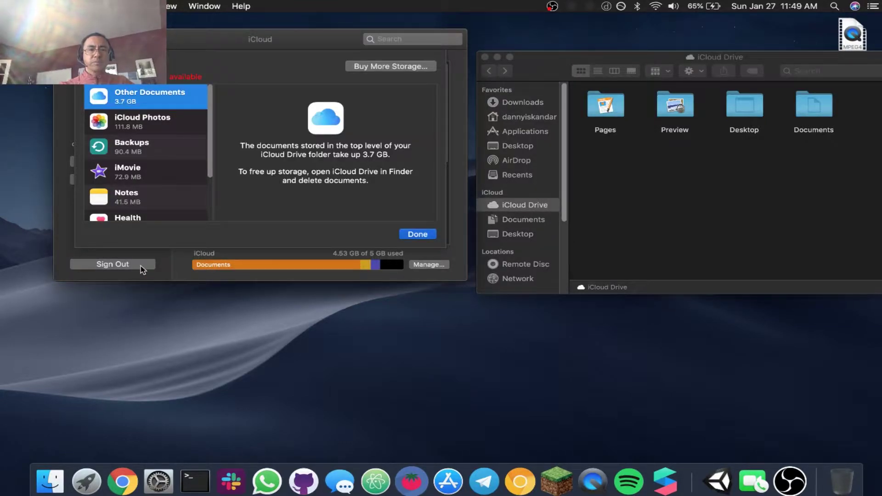
pyautogui.click(417, 233)
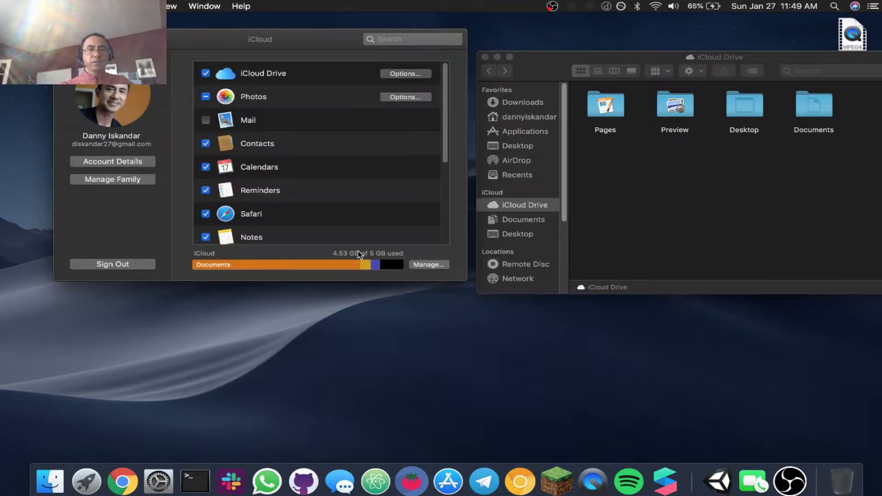
pyautogui.click(142, 267)
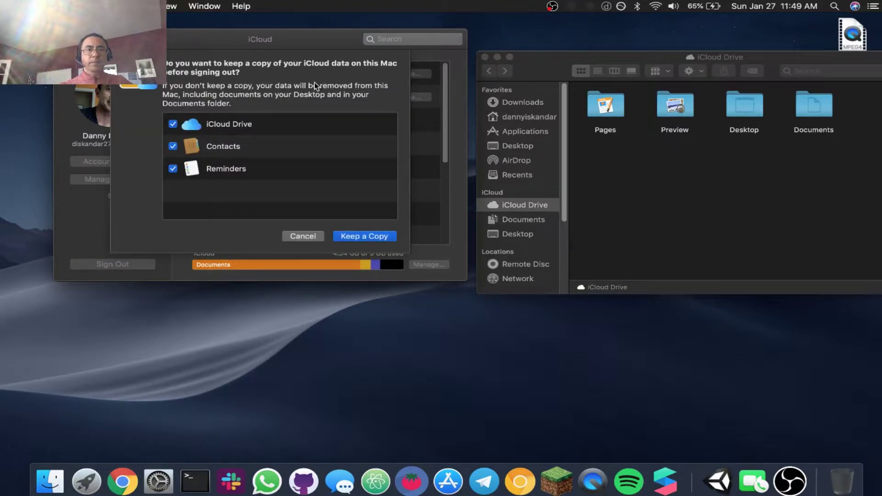
# - Keep a local copy of iCloud data, close the iCloud Drive Finder window, and return to Chrome
pyautogui.click(362, 236)
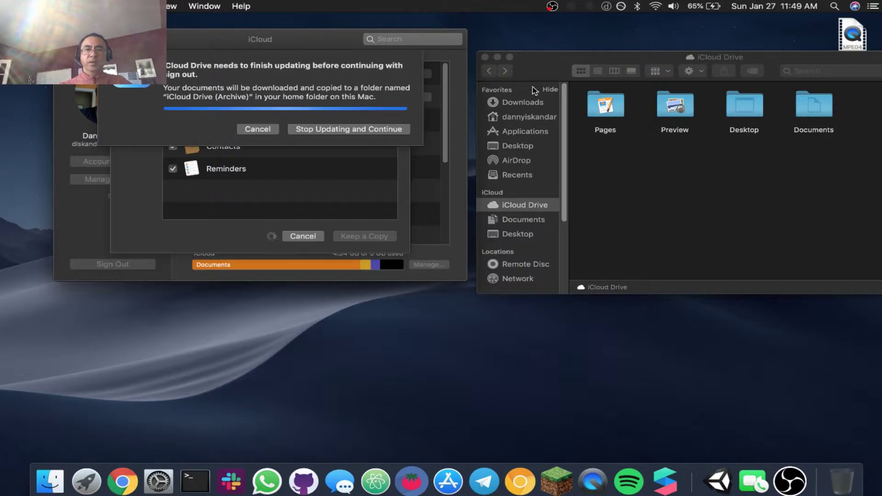
pyautogui.click(485, 57)
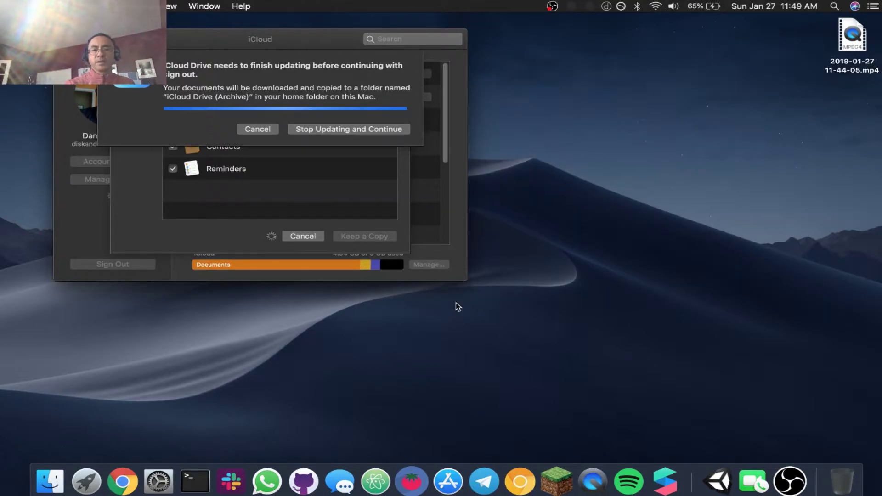
pyautogui.hotkey('ctrl', 'Right')
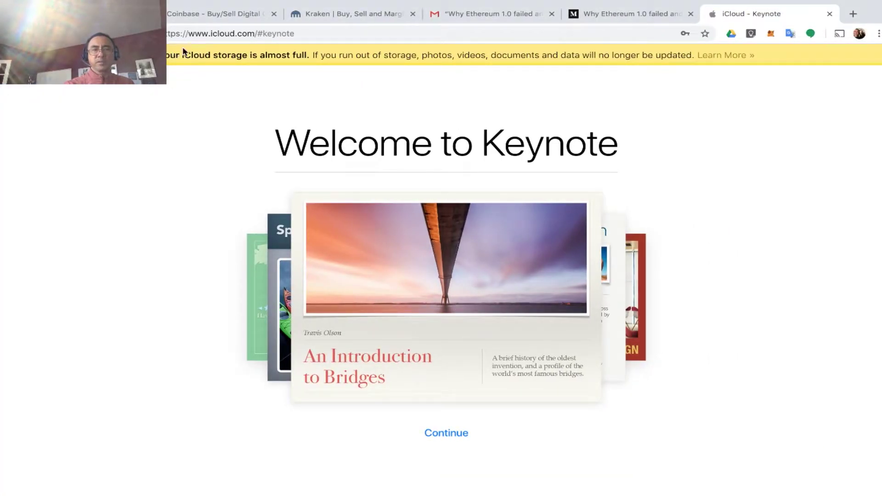
# - Open the storage banner's 'Manage your iCloud storage' article in a new tab, then continue past Keynote's welcome
pyautogui.click(704, 56)
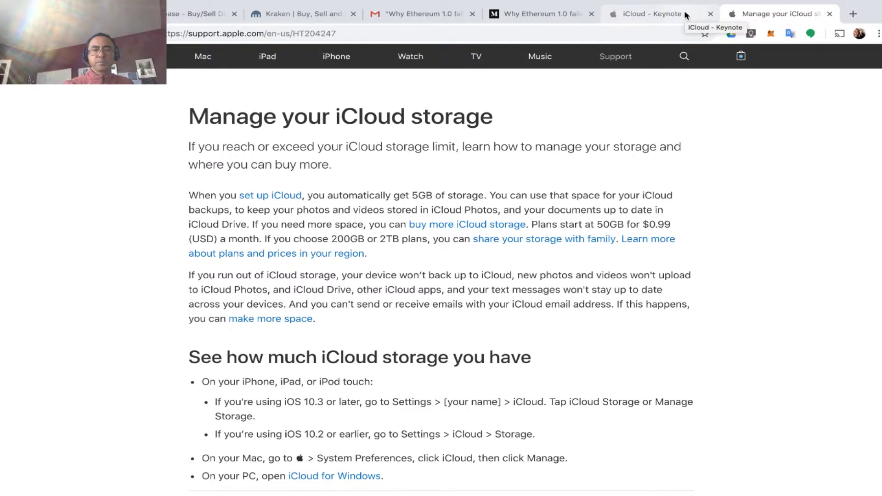
pyautogui.click(685, 16)
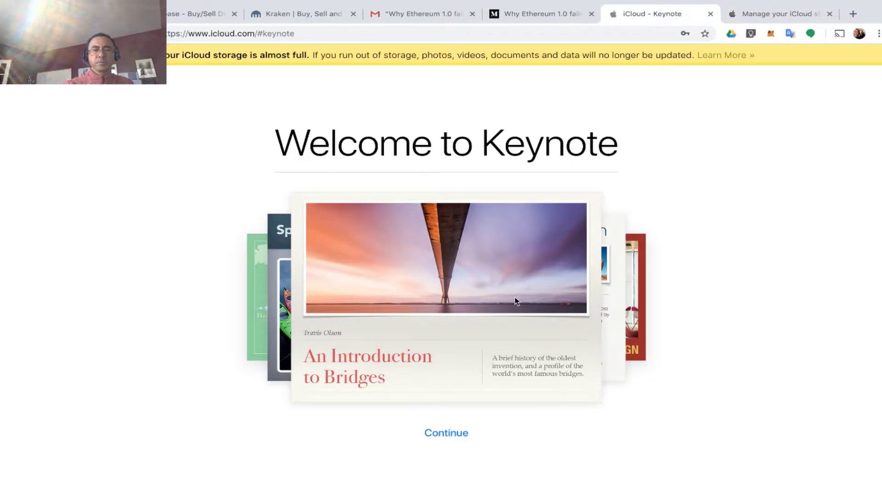
pyautogui.click(435, 433)
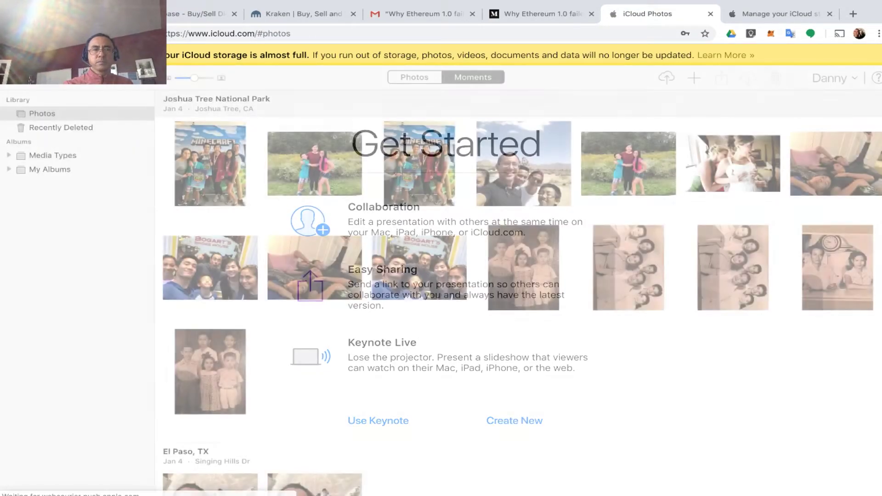
# - Browse Media Types and My Albums (FP Videos, FP Photos, WhatsApp), then show the iCloud apps list
pyautogui.click(64, 156)
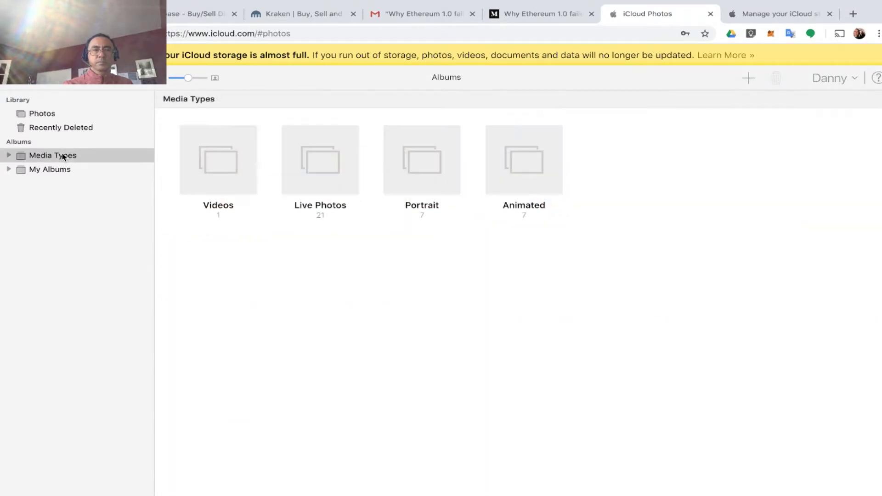
pyautogui.click(63, 169)
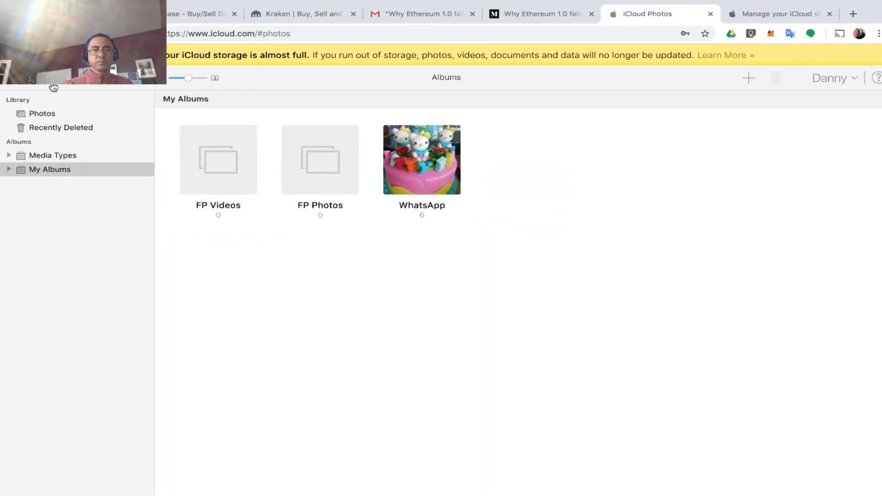
pyautogui.click(30, 82)
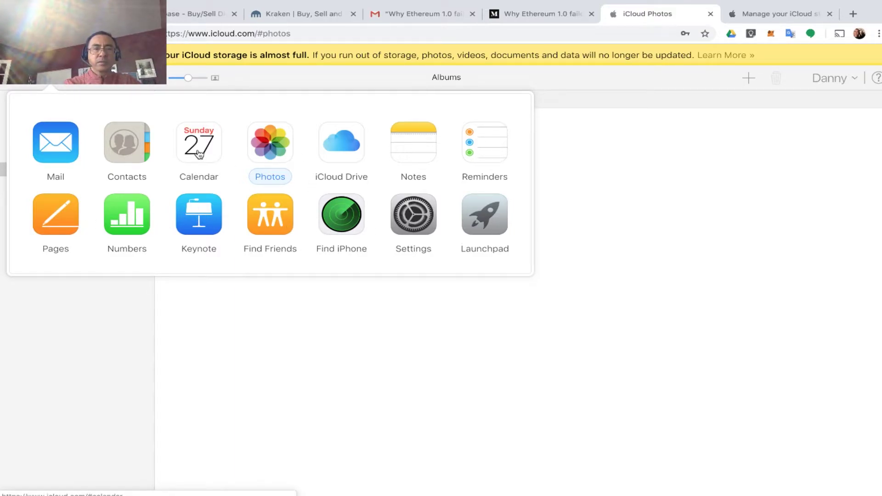
# - Open iCloud Drive and look inside the Desktop folder, which holds one video
pyautogui.click(343, 153)
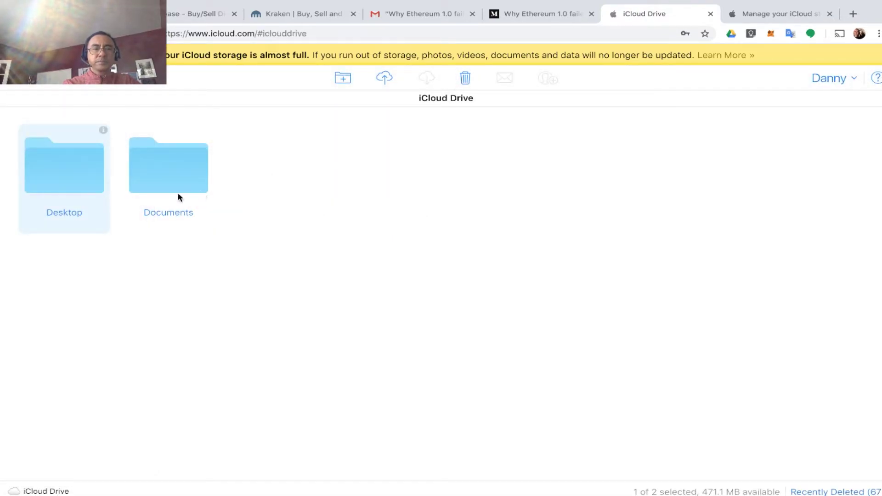
pyautogui.click(174, 188)
pyautogui.click(68, 191)
pyautogui.doubleClick(72, 179)
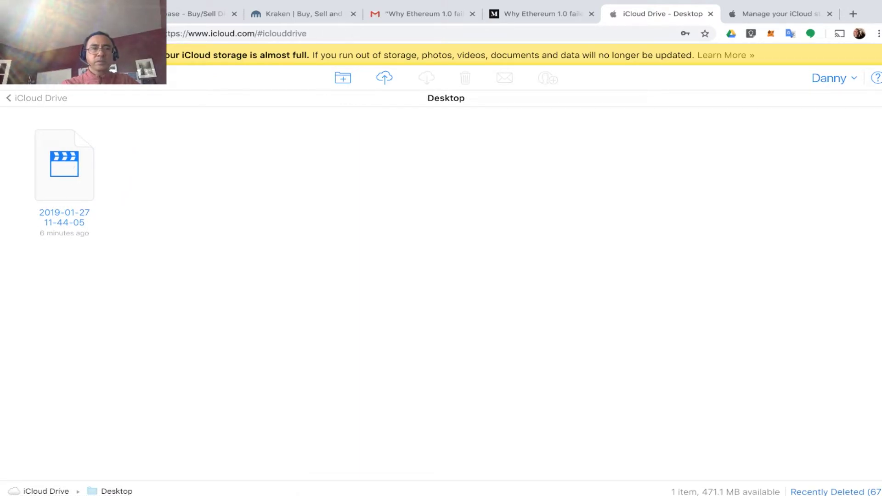
pyautogui.click(37, 98)
# - Confirm the Documents folder is empty, then switch back to the Mac desktop
pyautogui.doubleClick(148, 179)
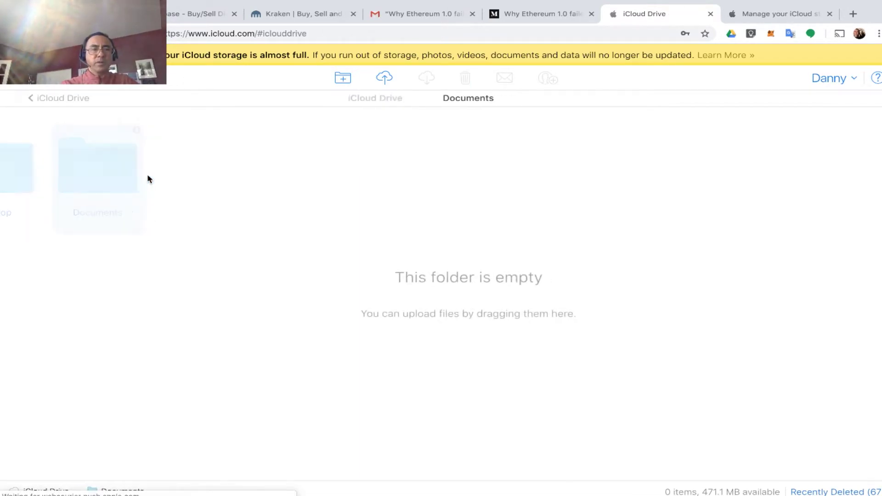
pyautogui.click(28, 98)
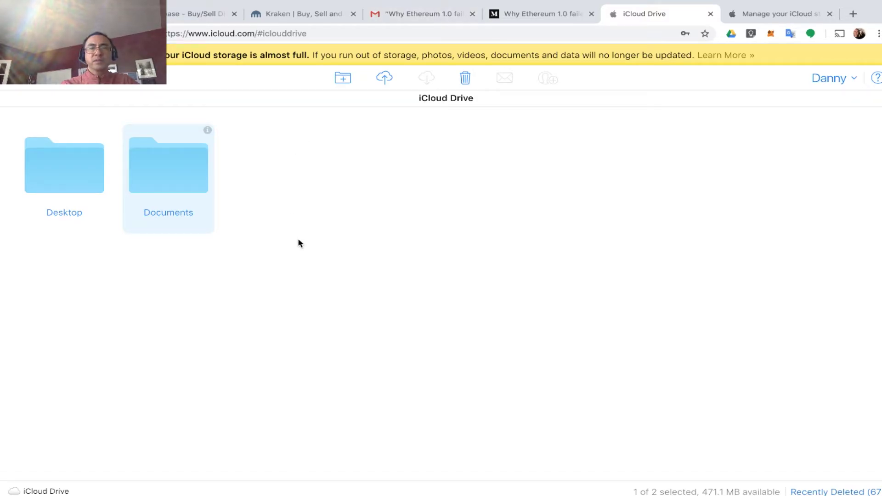
pyautogui.press('super+Tab')
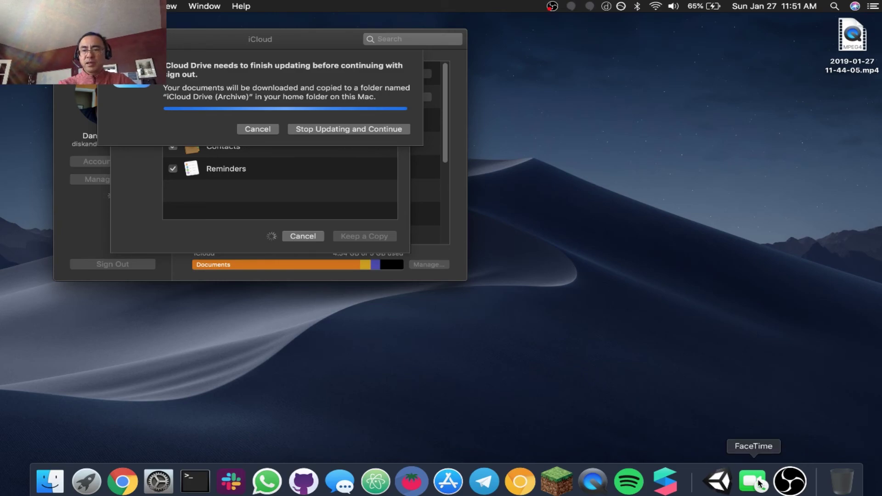
# - Let iCloud Drive finish updating into the Archive folder, then bring OBS to the front
pyautogui.click(790, 482)
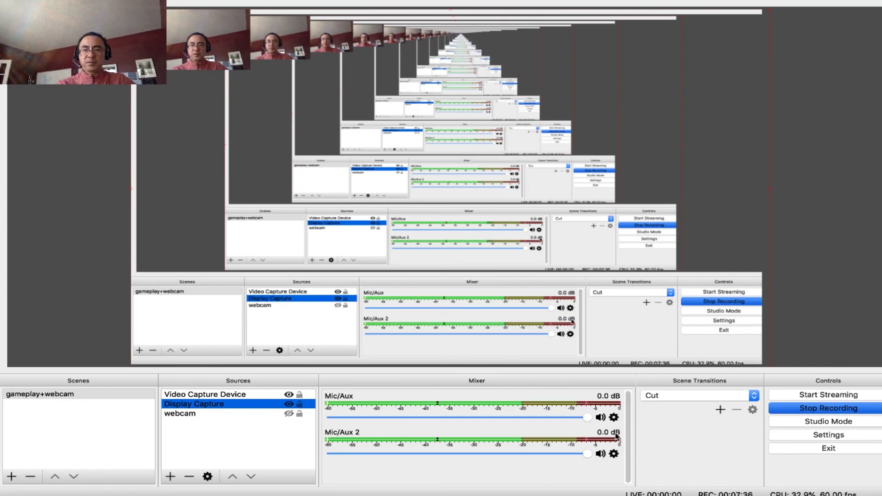